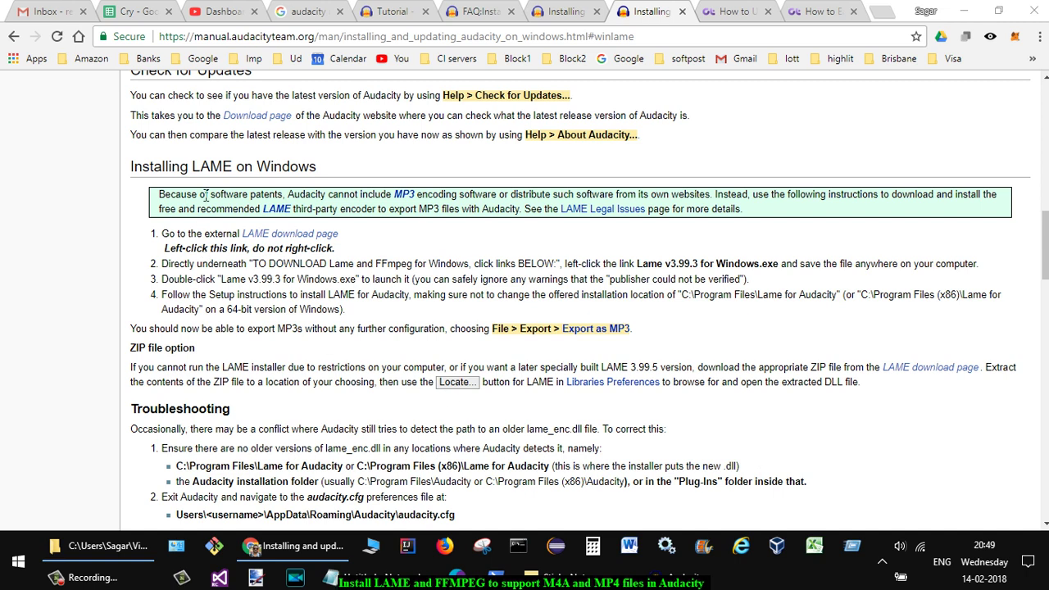
Check the LAME and FFmpeg lines in the notes, then go back to the Audacity manual page
left_click(369, 578)
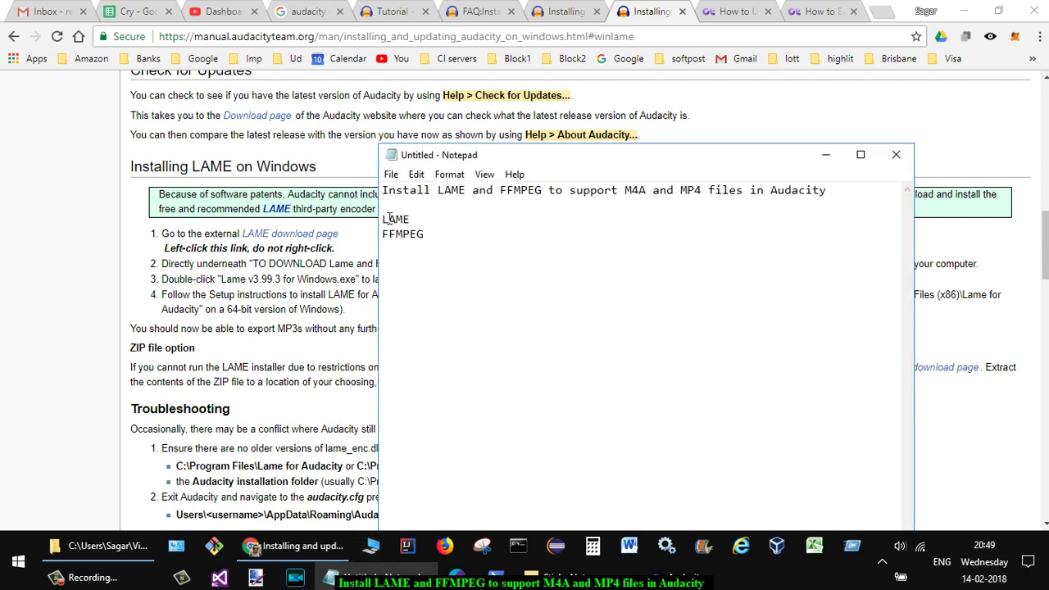
left_click_drag(383, 219, 424, 234)
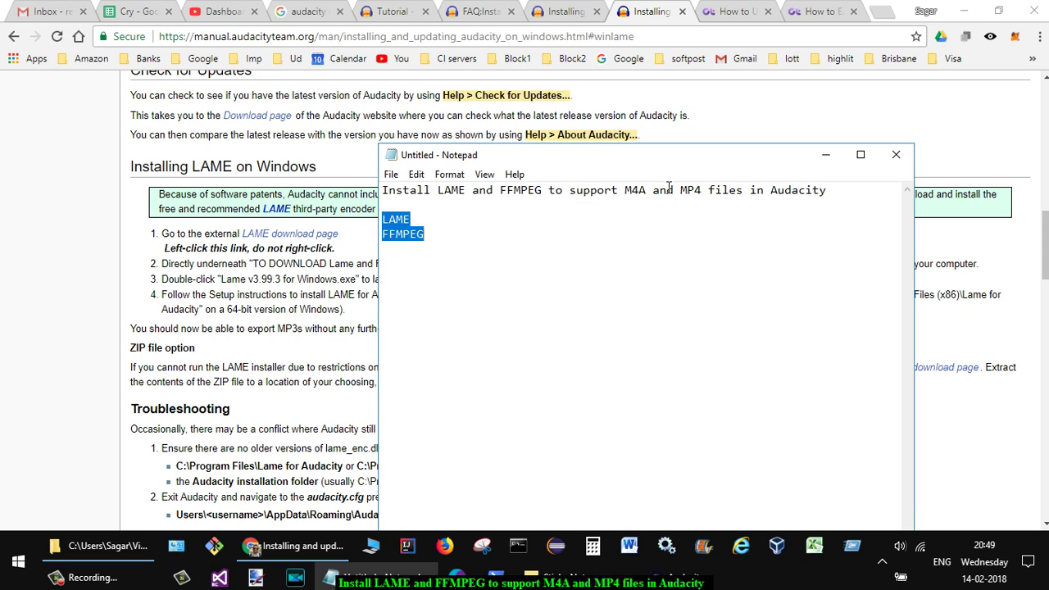
left_click(439, 221)
left_click(429, 222)
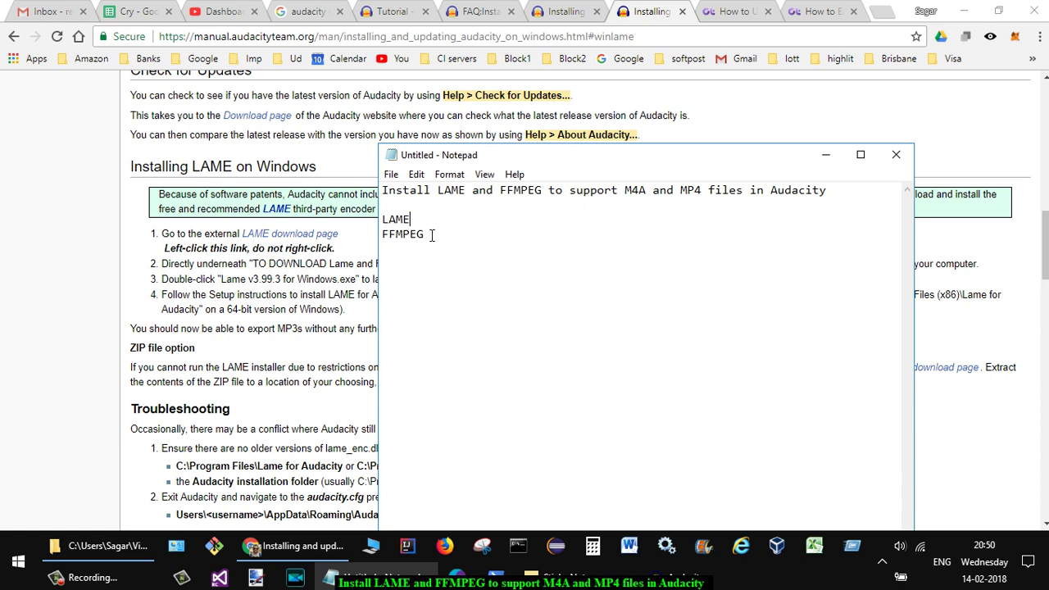
left_click(276, 45)
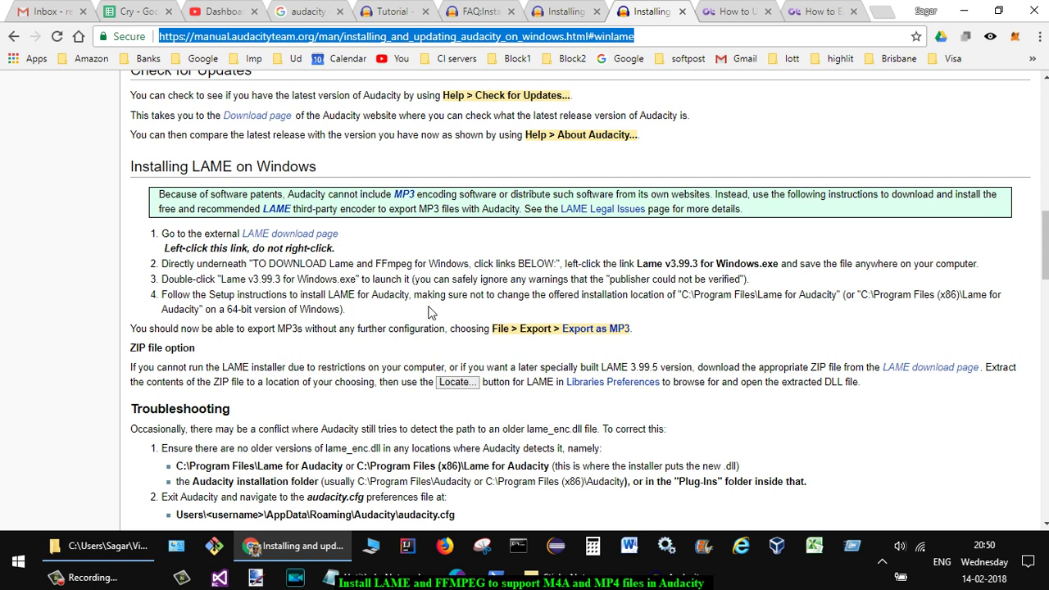
Open the LAME download page from the manual in a new tab
left_click(938, 373)
right_click(939, 373)
left_click(939, 377)
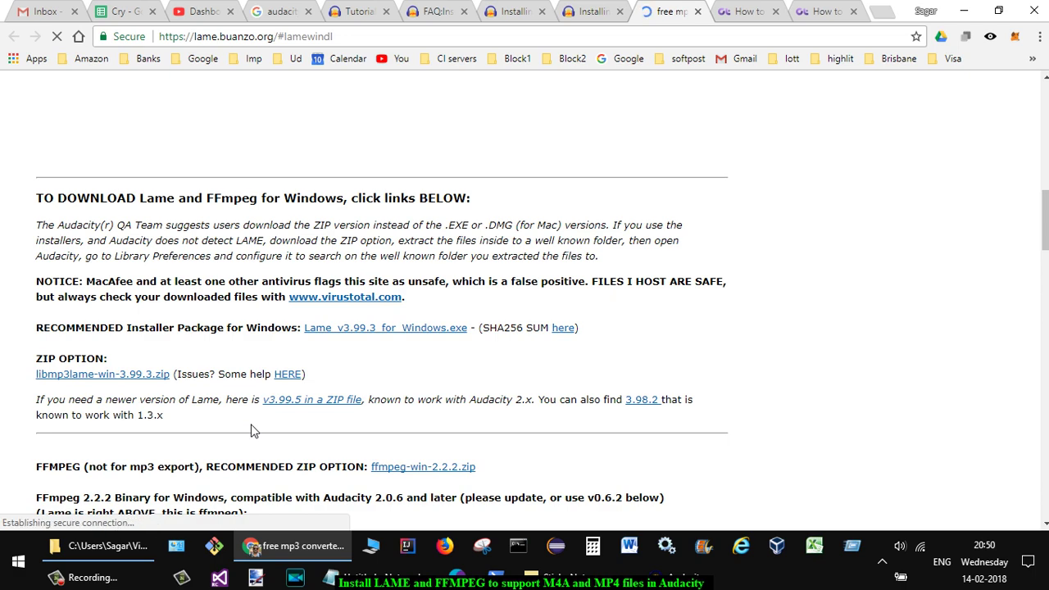
Save the v3.99.5 ZIP link as lame_v3.99.5.zip into Downloads
right_click(310, 398)
left_click(380, 316)
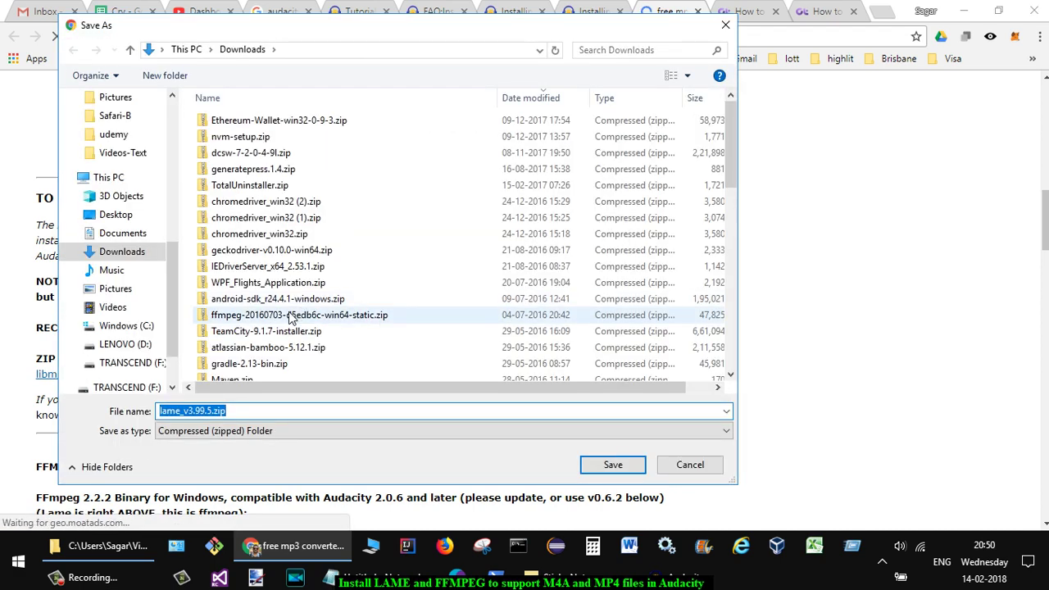
scroll(115, 220, "up", 1)
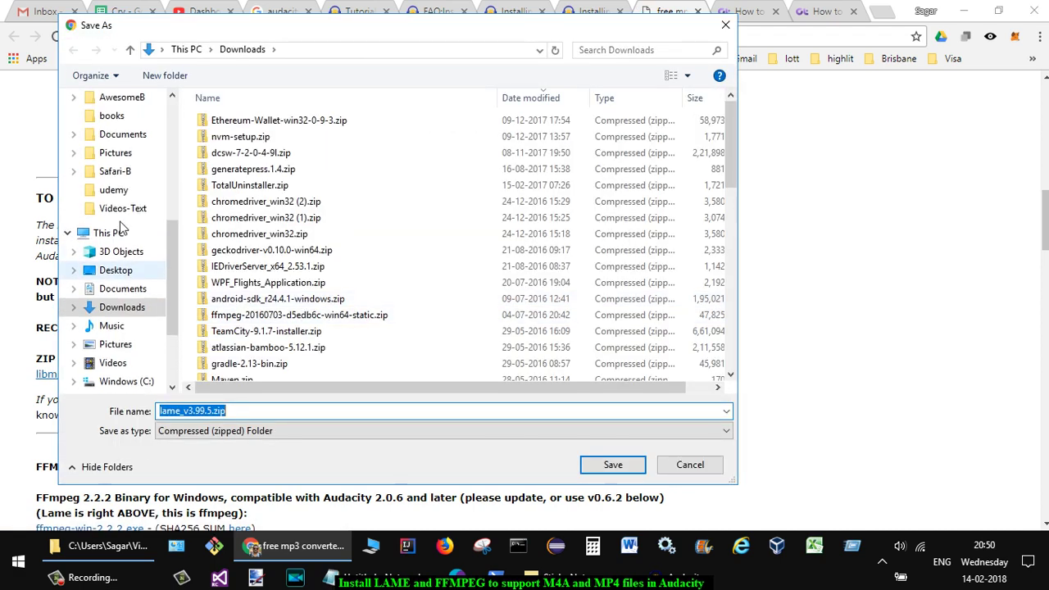
left_click(611, 464)
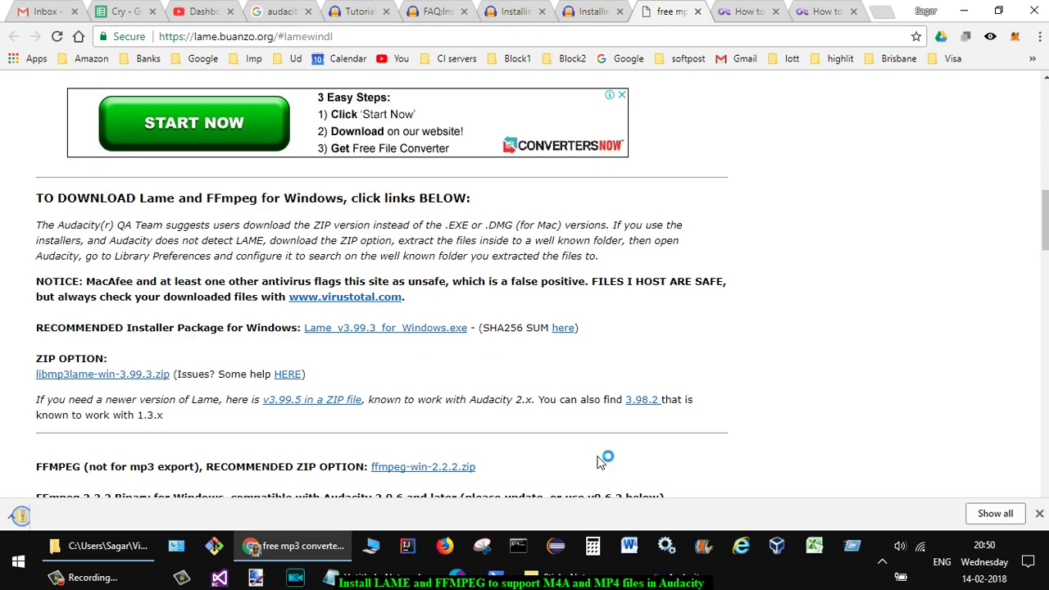
From the manual's FFmpeg section, open the FFmpeg download page in a new tab
left_click(597, 17)
scroll(320, 341, "down", 7)
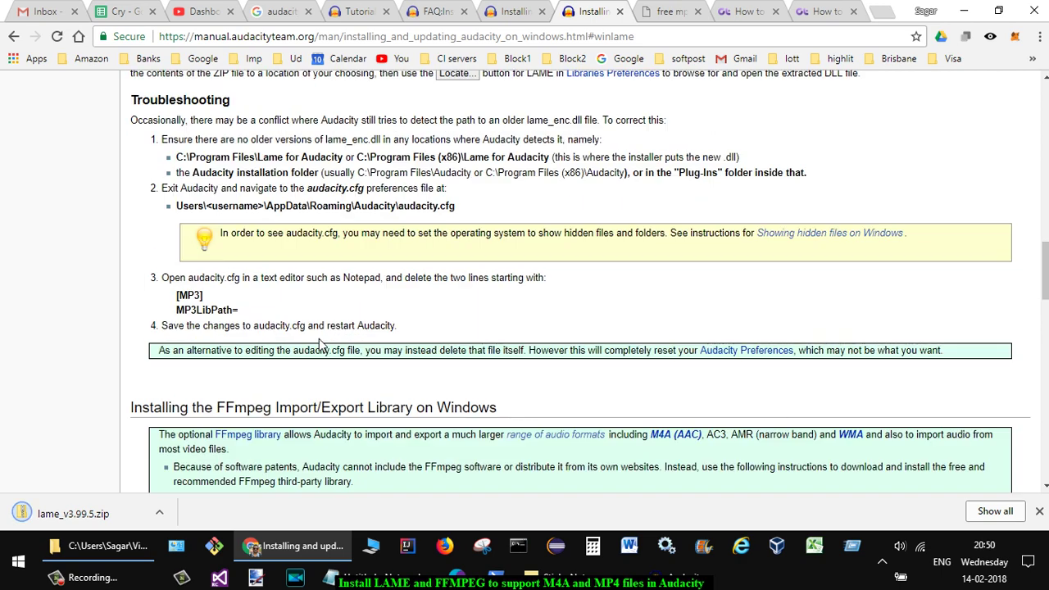
scroll(320, 340, "down", 2)
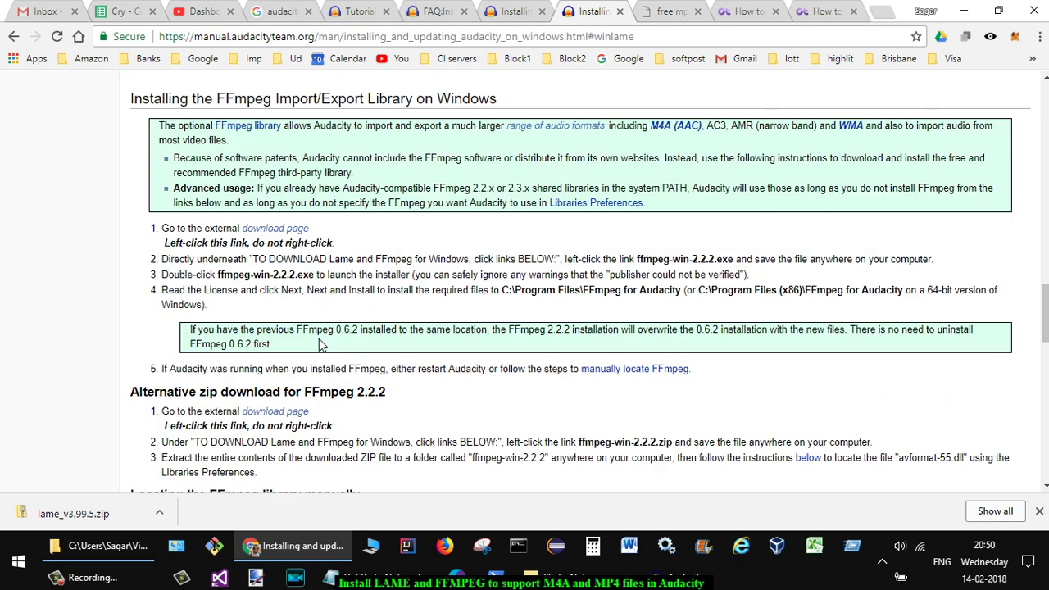
scroll(319, 344, "down", 1)
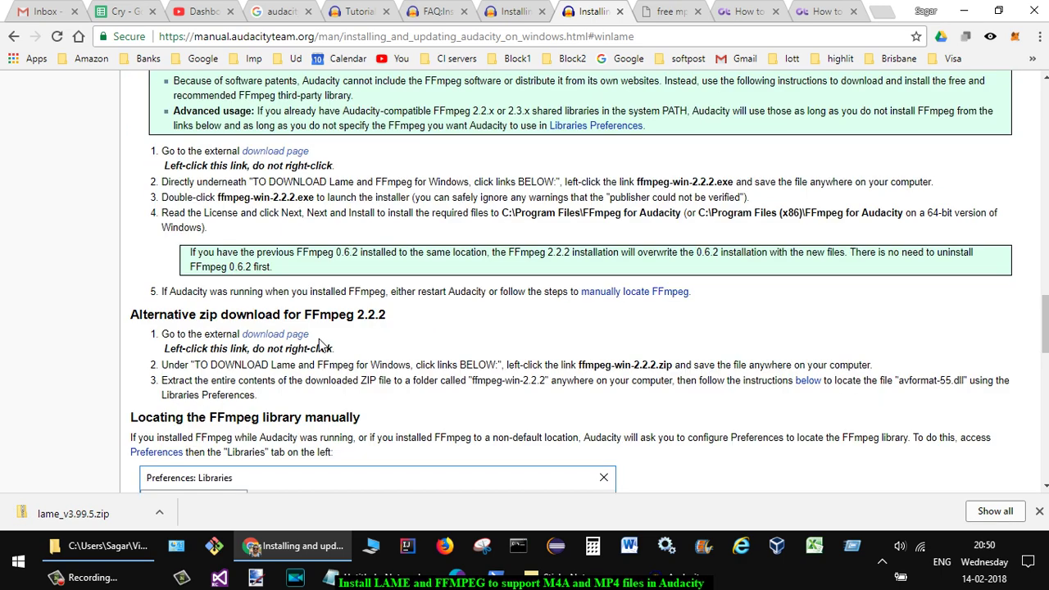
right_click(270, 334)
left_click(322, 343)
left_click(685, 17)
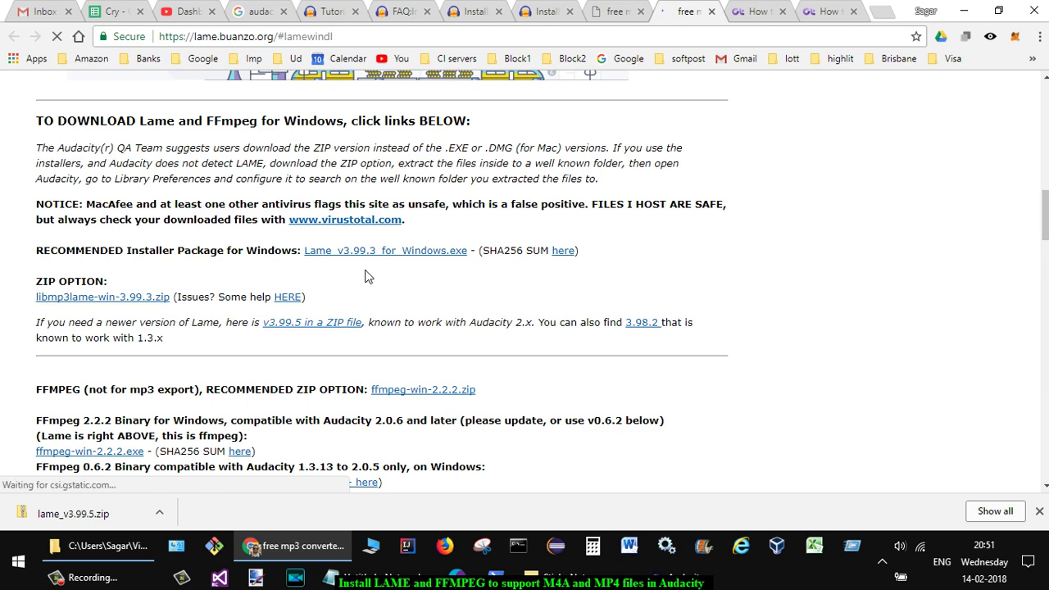
Save ffmpeg-win-2.2.2.zip from the download page into Downloads
scroll(367, 276, "down", 3)
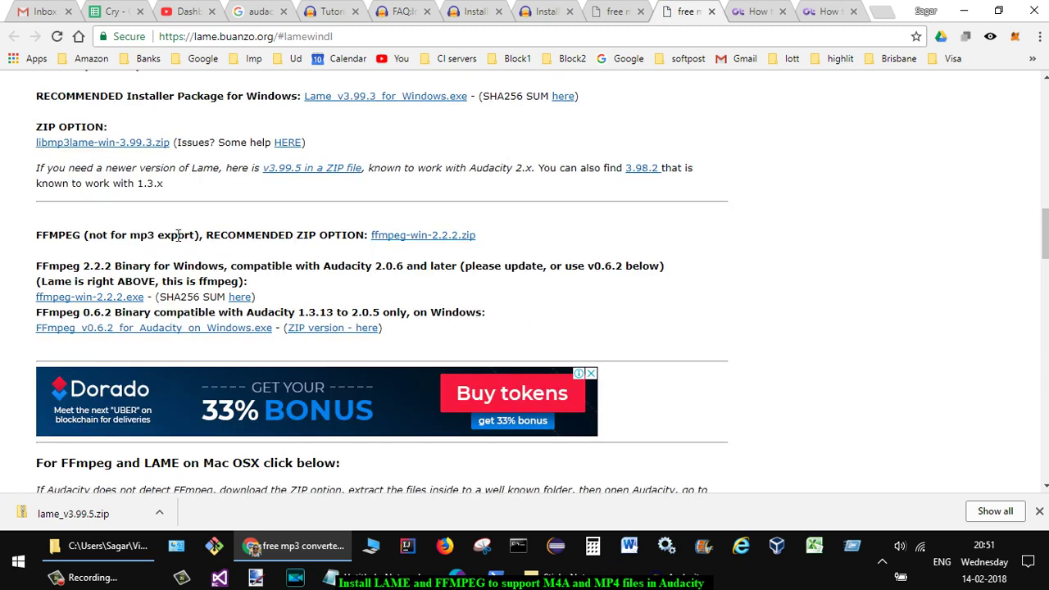
right_click(424, 236)
left_click(497, 306)
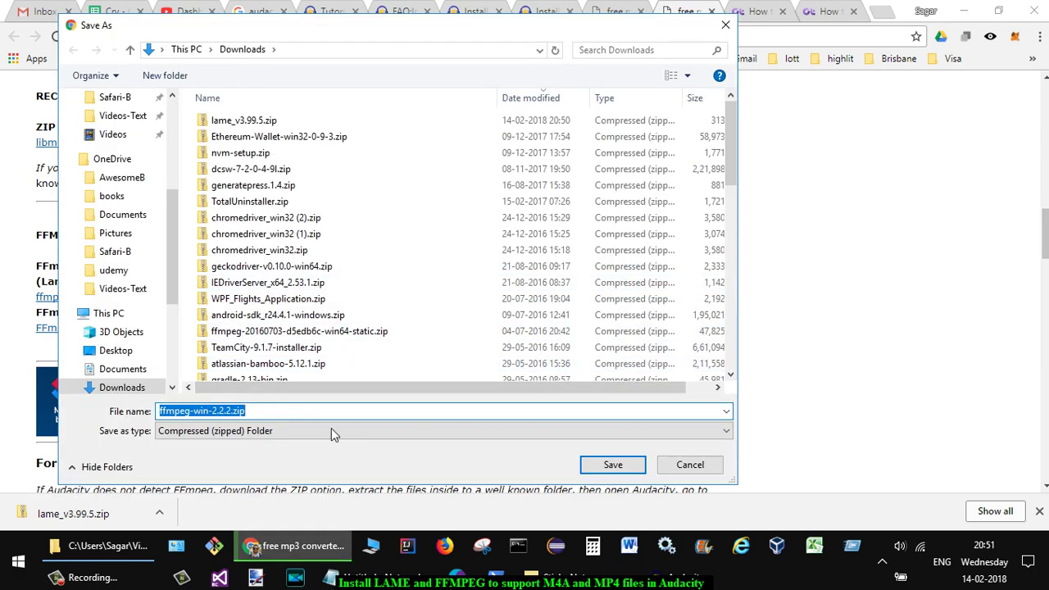
left_click(612, 464)
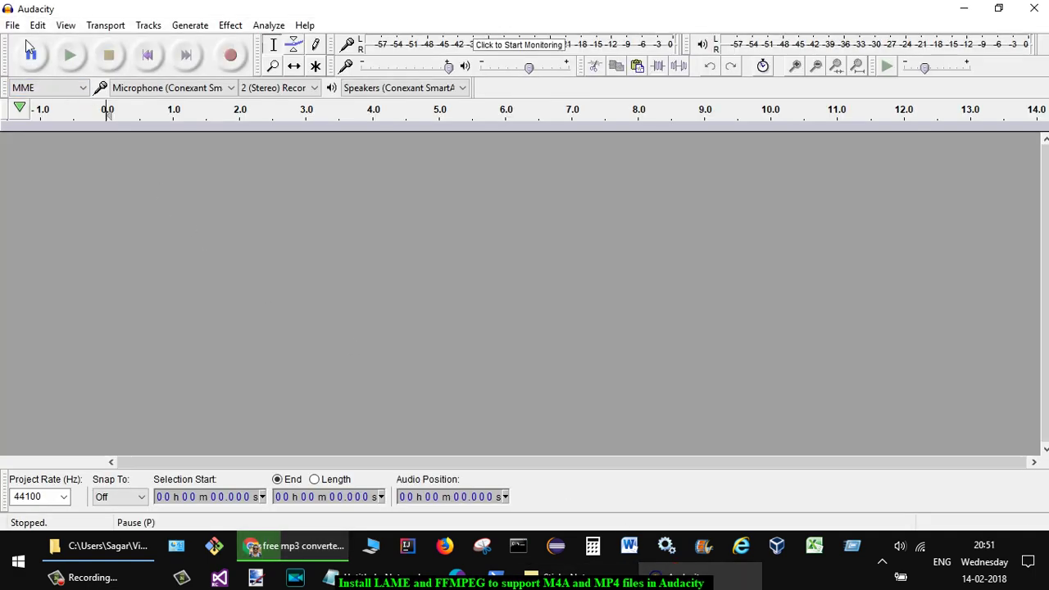
Open Audacity Preferences on the Libraries page, showing MP3 and FFmpeg libraries not found
left_click(12, 27)
mouse_move(37, 25)
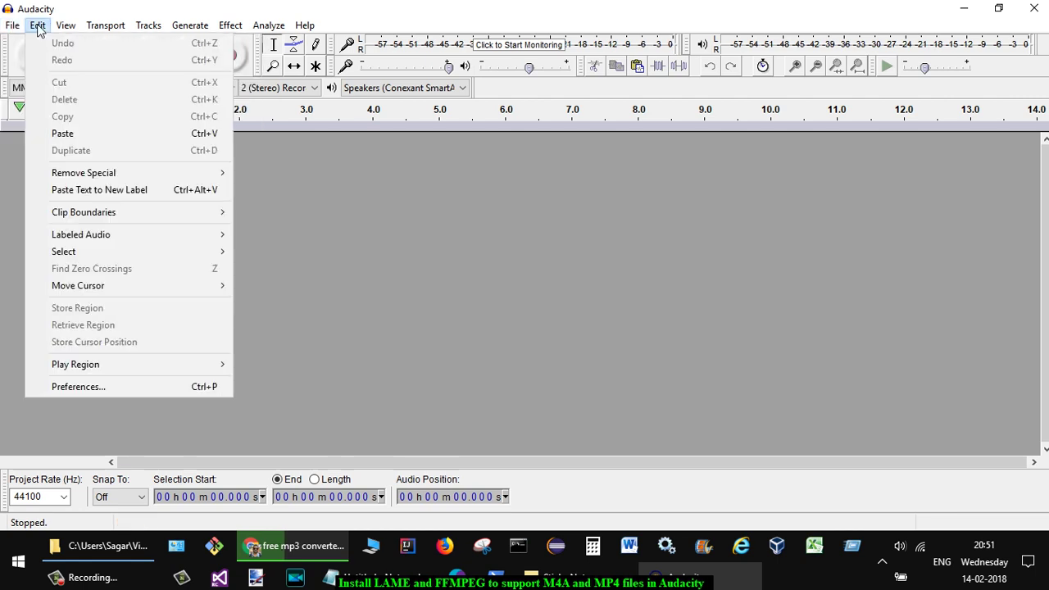
left_click(133, 386)
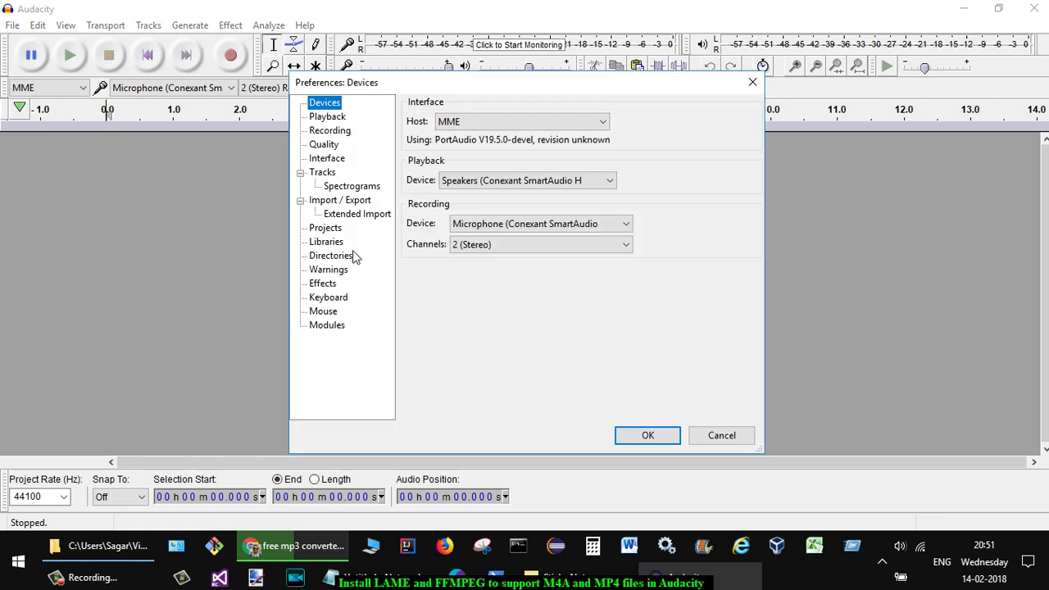
left_click(326, 241)
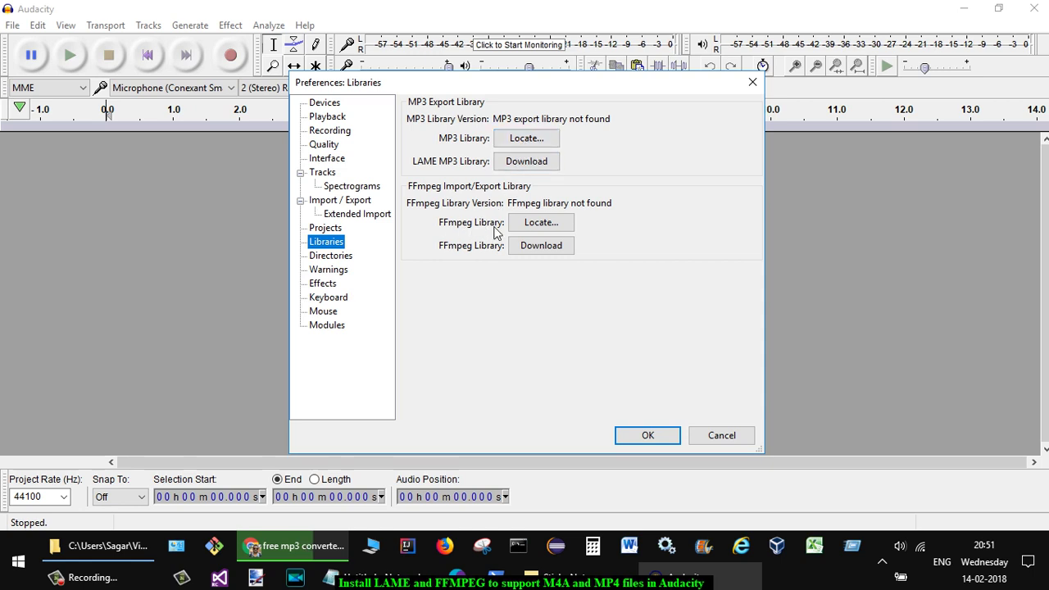
left_click(442, 140)
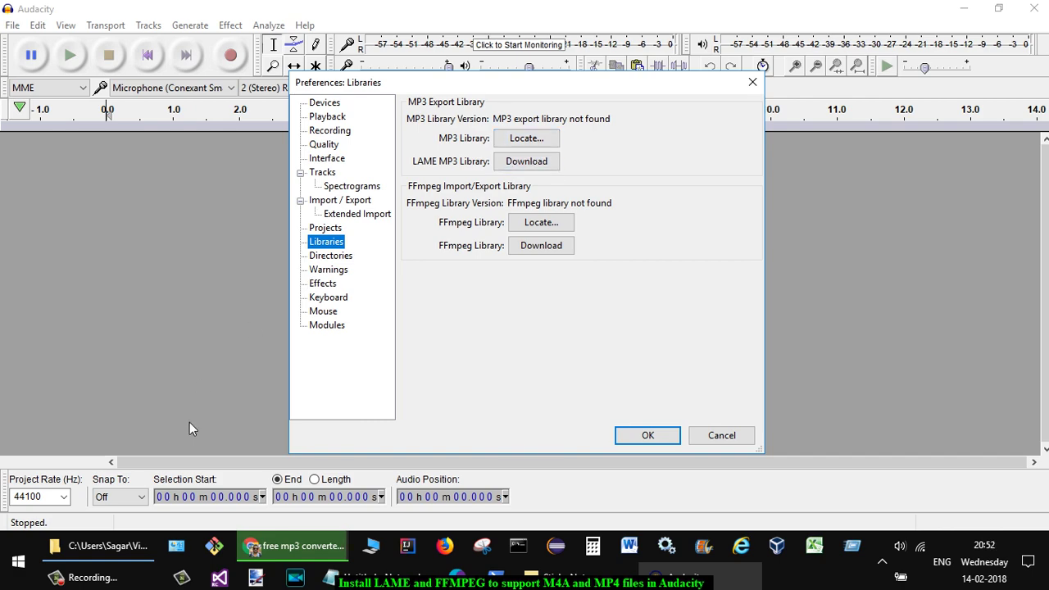
Copy lame_v3.99.5.zip and ffmpeg-win-2.2.2.zip from Downloads and paste them into Softwares
left_click(97, 556)
scroll(78, 239, "up", 1)
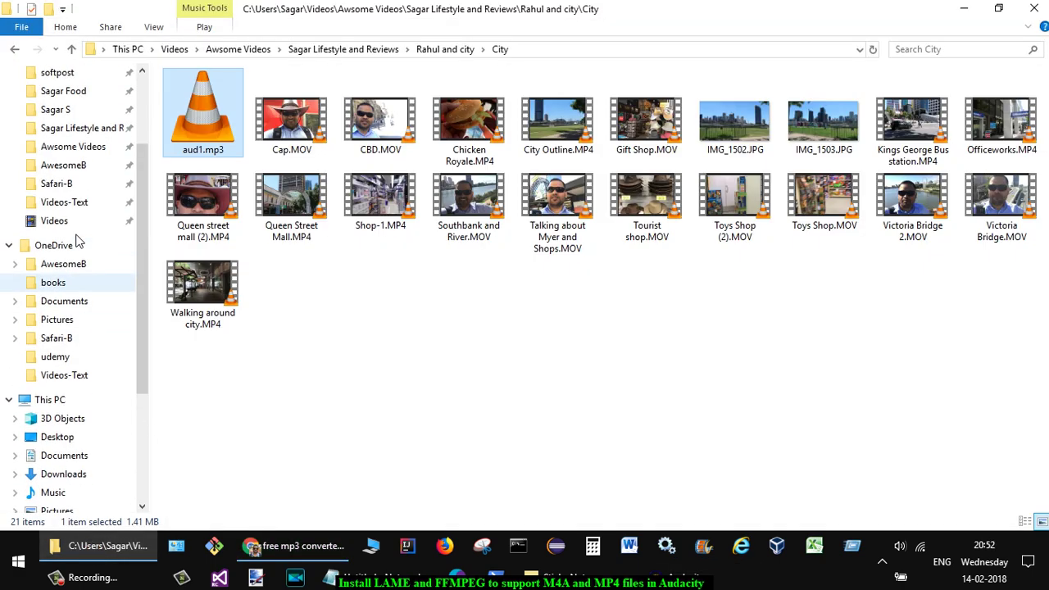
scroll(78, 239, "up", 2)
left_click(76, 103)
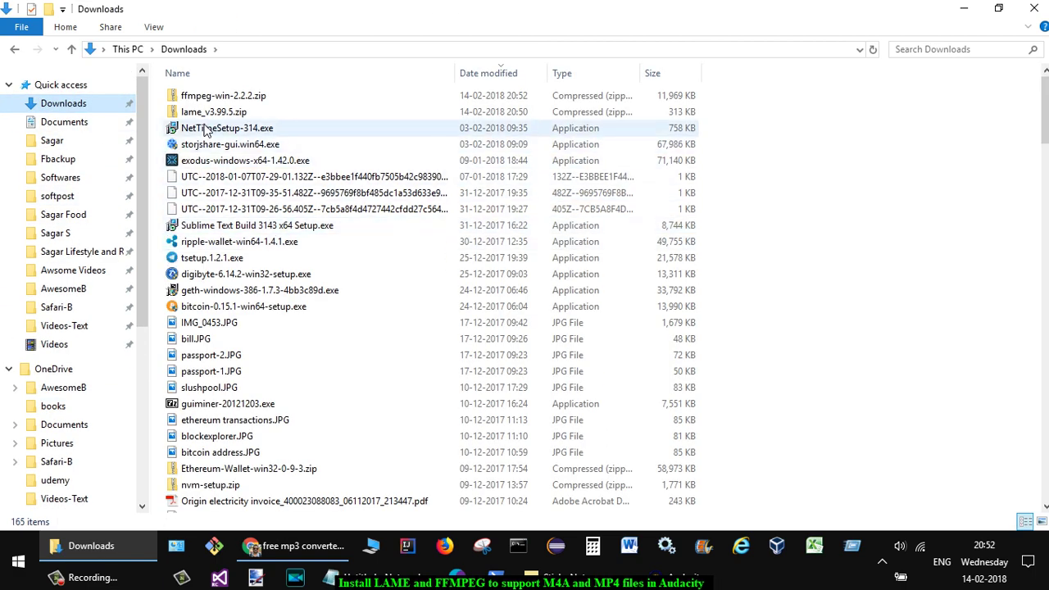
left_click(213, 113)
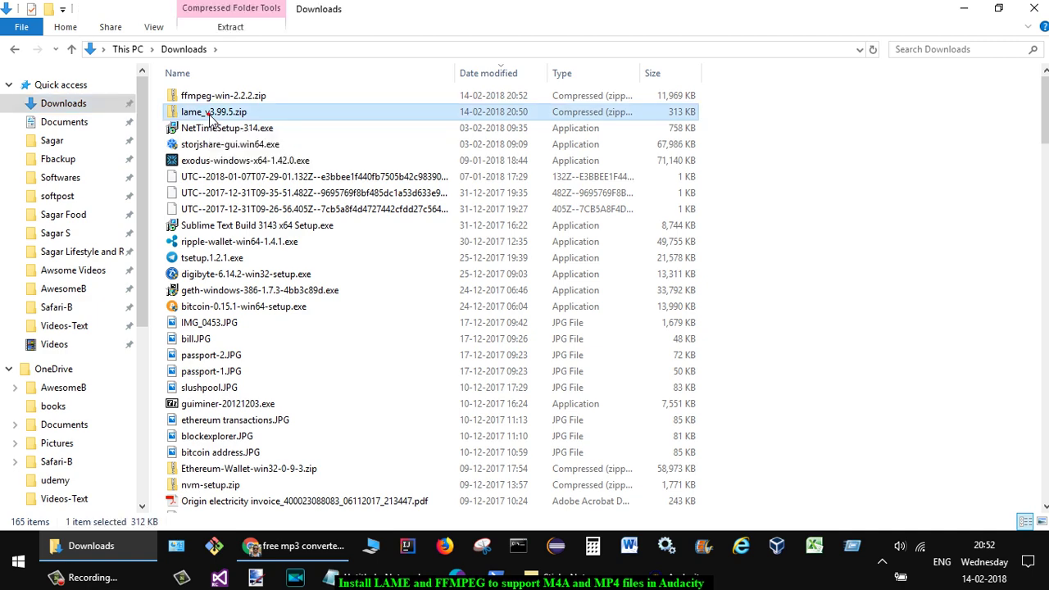
left_click(216, 96, "ctrl")
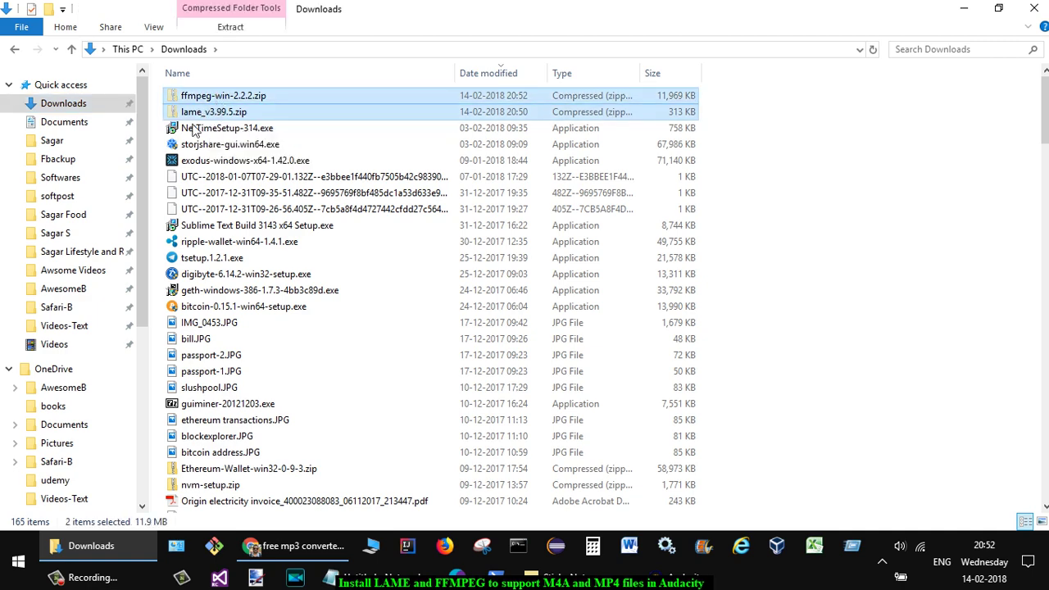
left_click(65, 177)
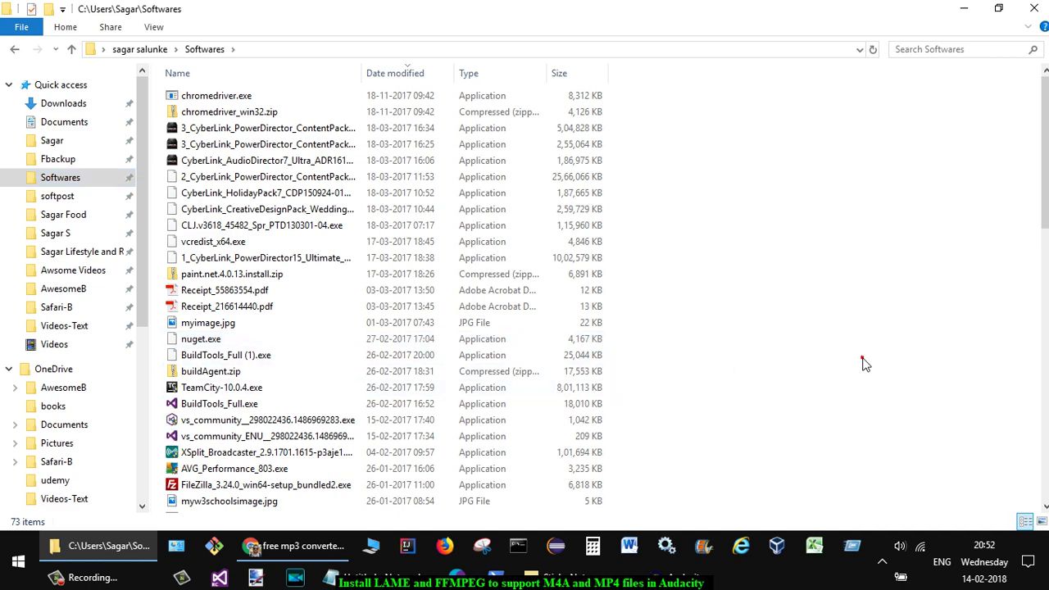
key("ctrl+v")
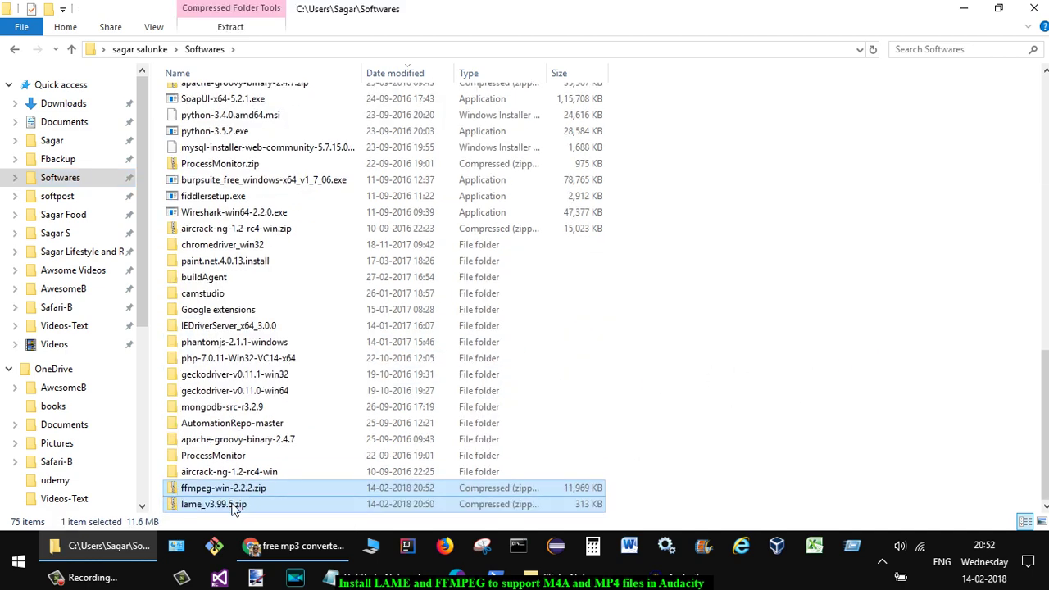
Extract lame_v3.99.5.zip with 7-Zip into its own lame_v3.99.5 folder
left_click(233, 506)
right_click(233, 506)
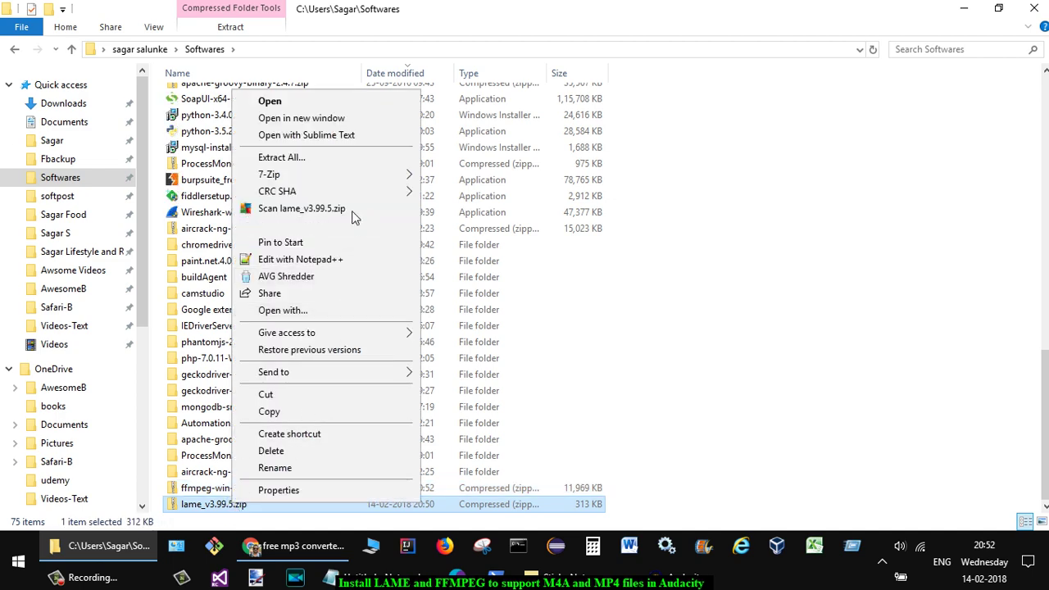
mouse_move(347, 187)
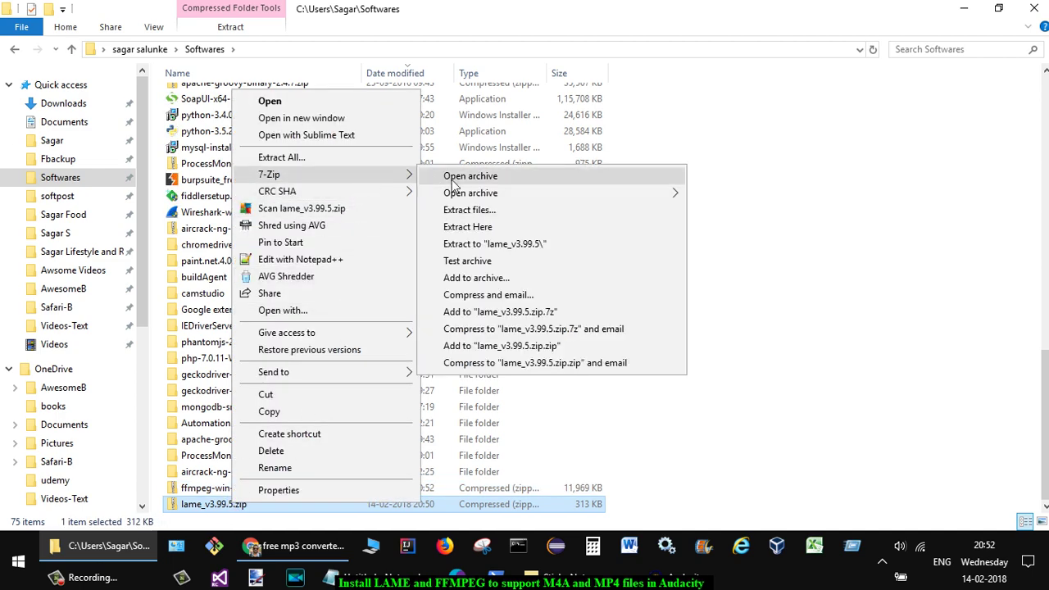
left_click(490, 243)
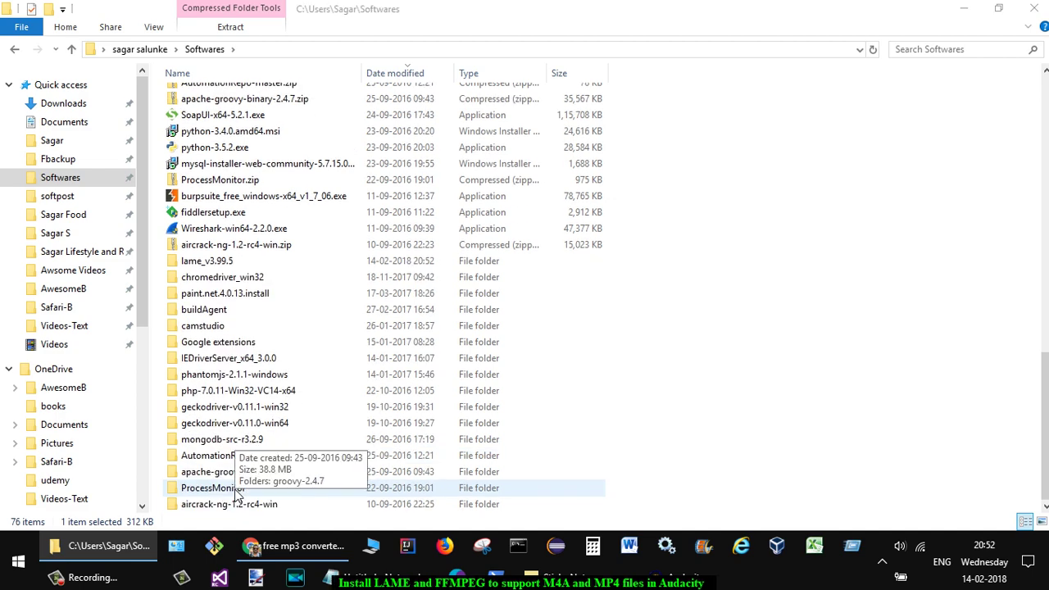
Extract ffmpeg-win-2.2.2.zip with 7-Zip into its own folder
scroll(238, 490, "up", 15)
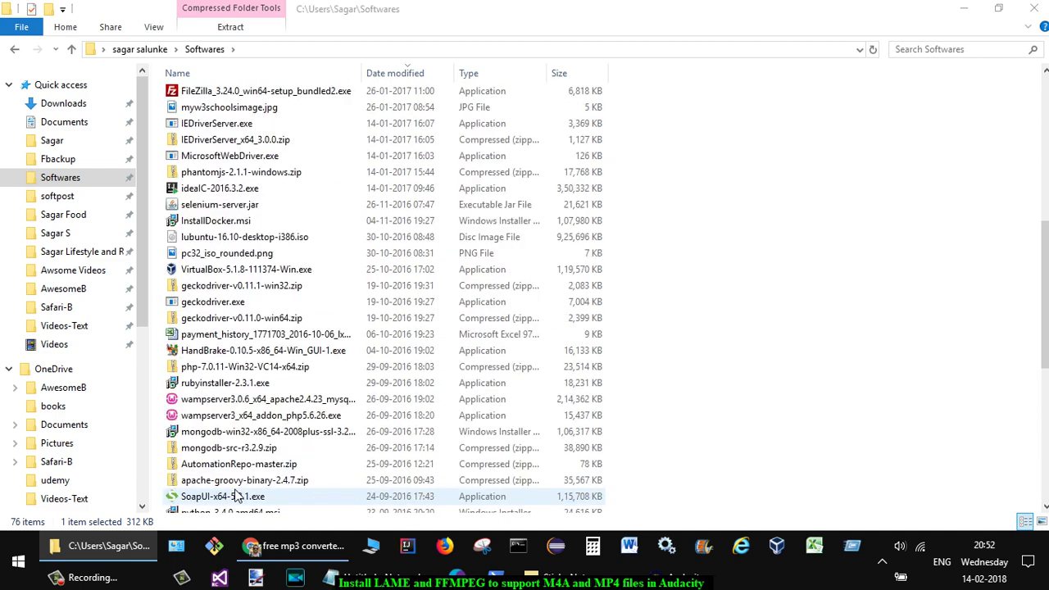
scroll(238, 496, "up", 1)
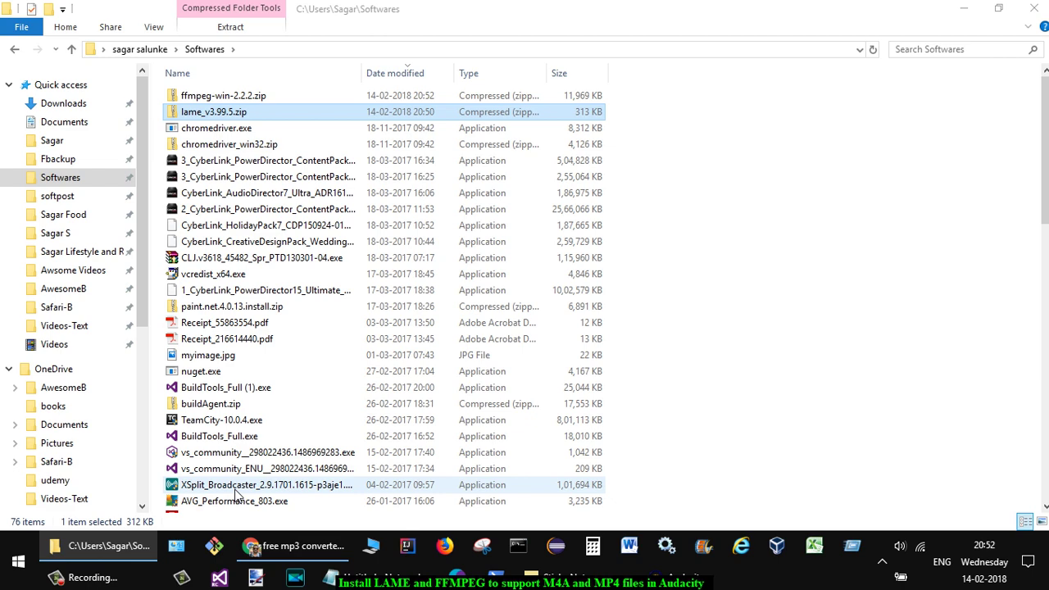
left_click(244, 100)
right_click(244, 99)
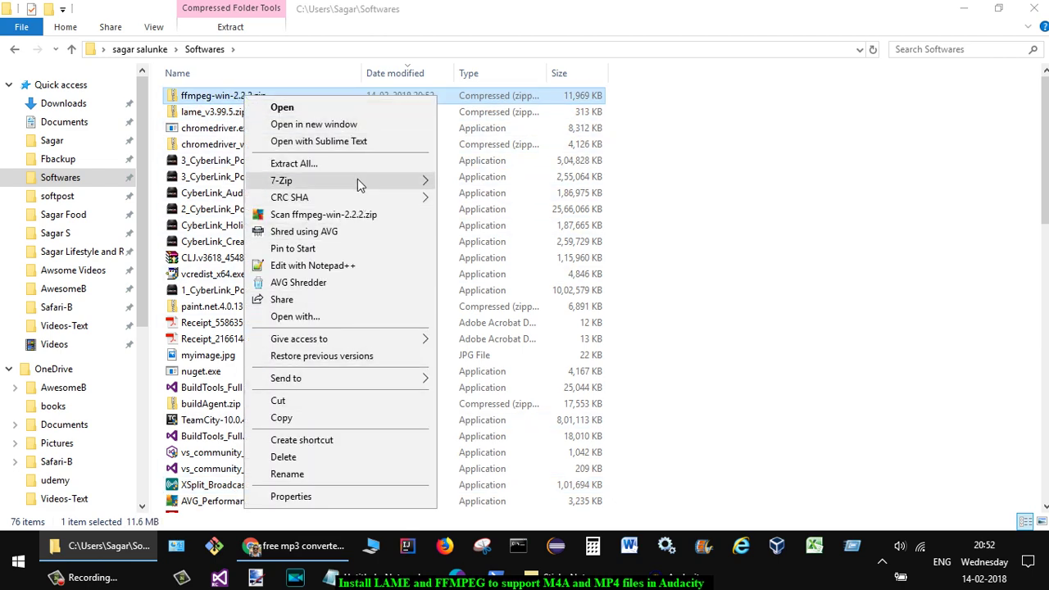
mouse_move(361, 180)
left_click(511, 249)
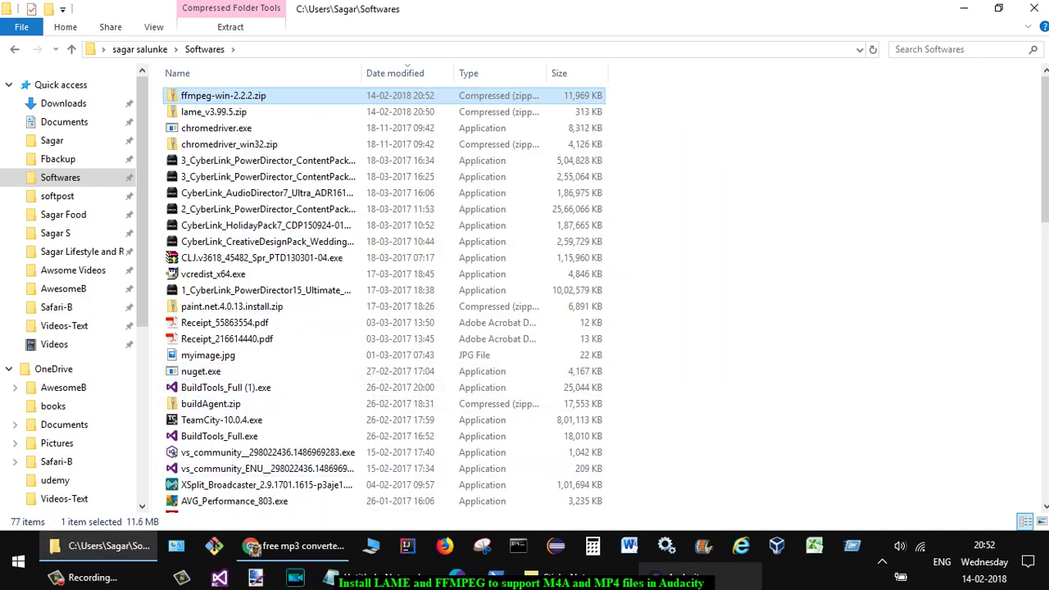
Locate the MP3 library as Softwares\lame_v3.99.5\lame_enc.dll, giving LAME 3.99.5
left_click(701, 578)
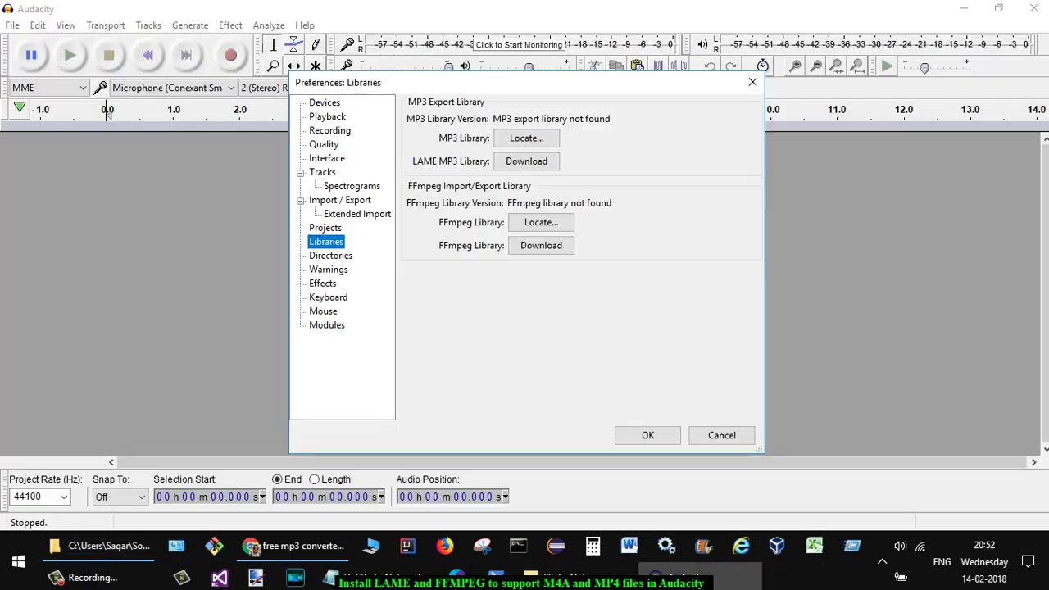
left_click(525, 138)
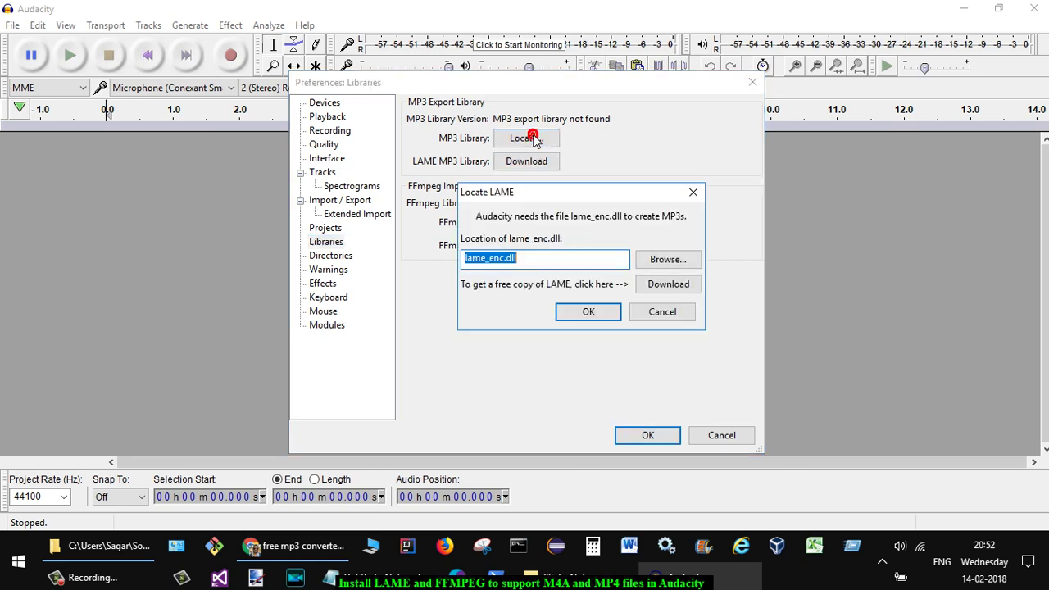
left_click(669, 260)
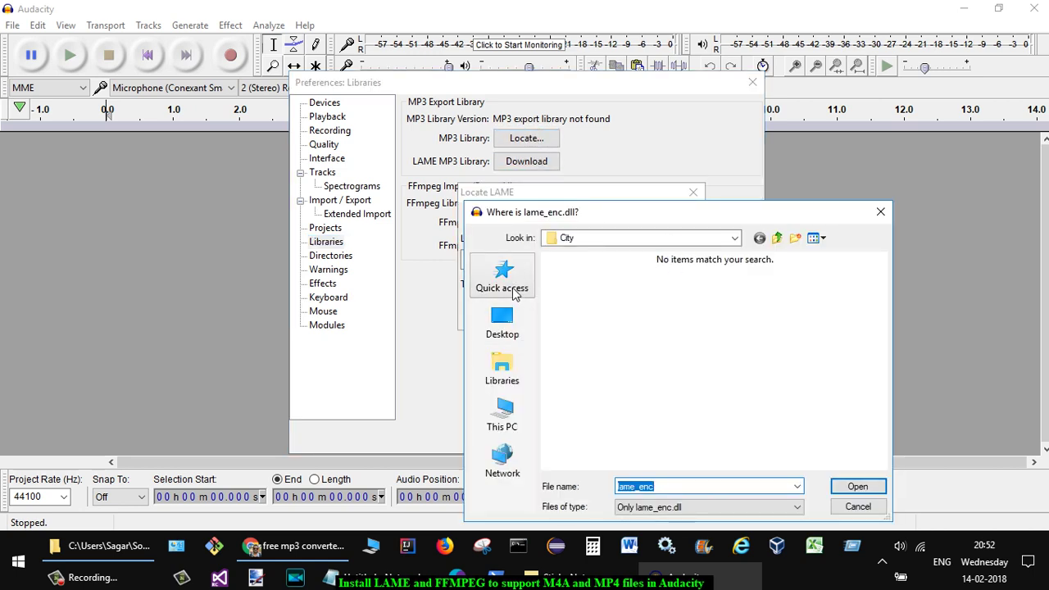
left_click(513, 292)
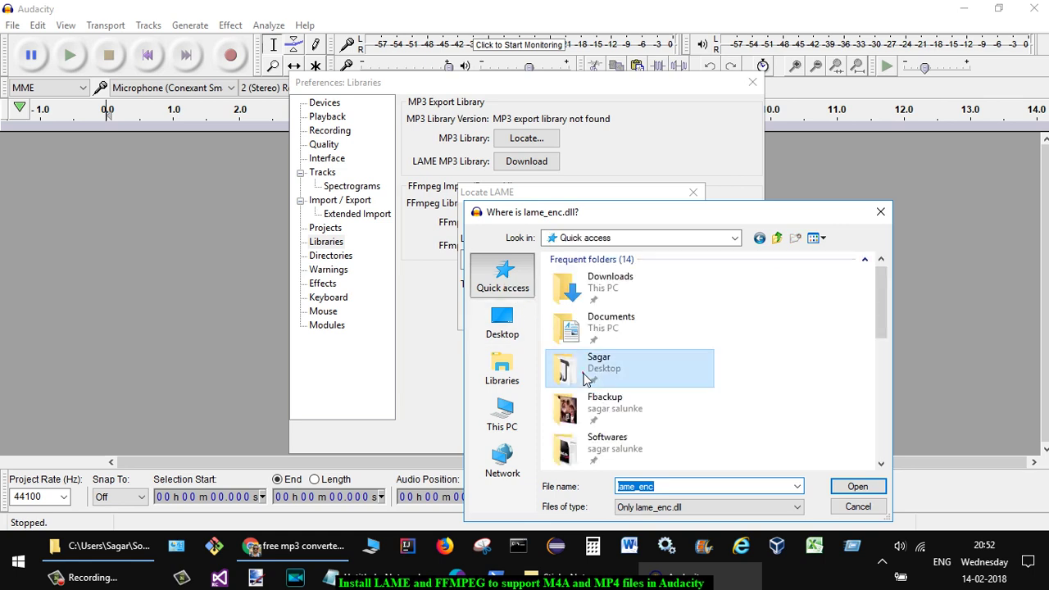
left_click(585, 376)
double_click(566, 443)
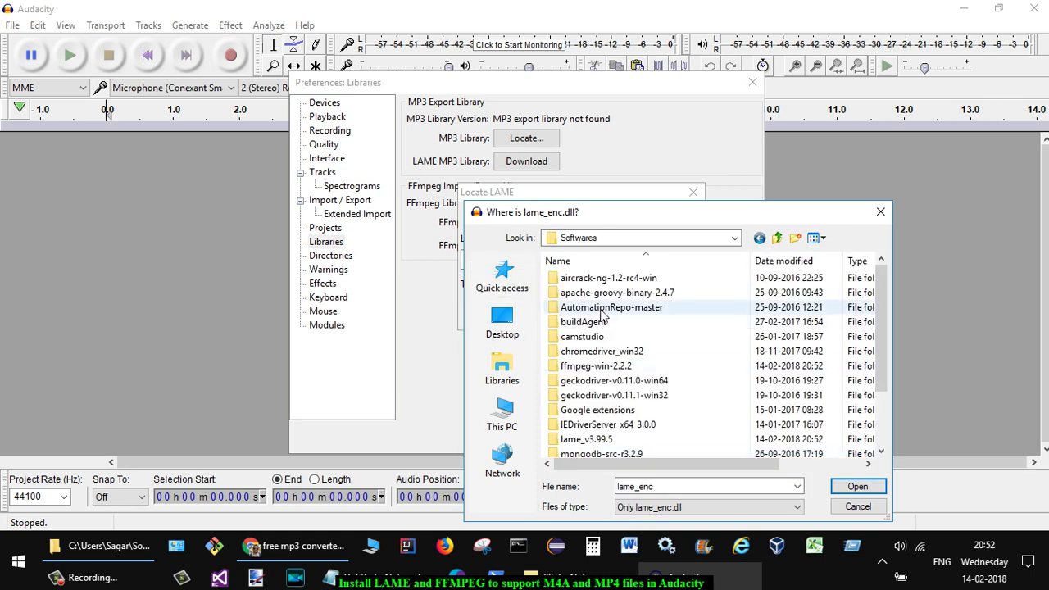
double_click(587, 440)
left_click(587, 279)
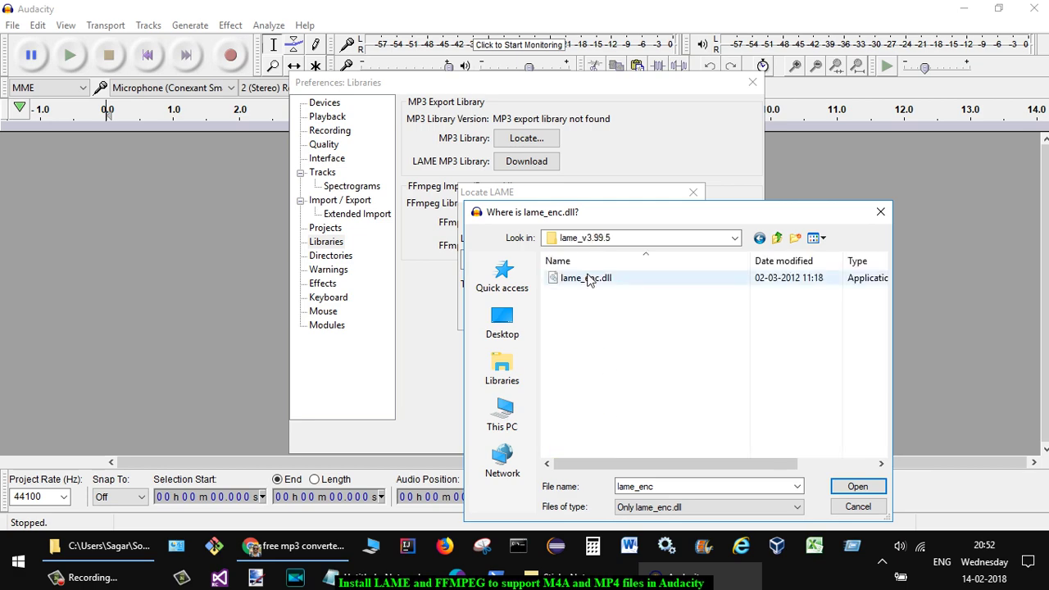
left_click(856, 487)
left_click(589, 311)
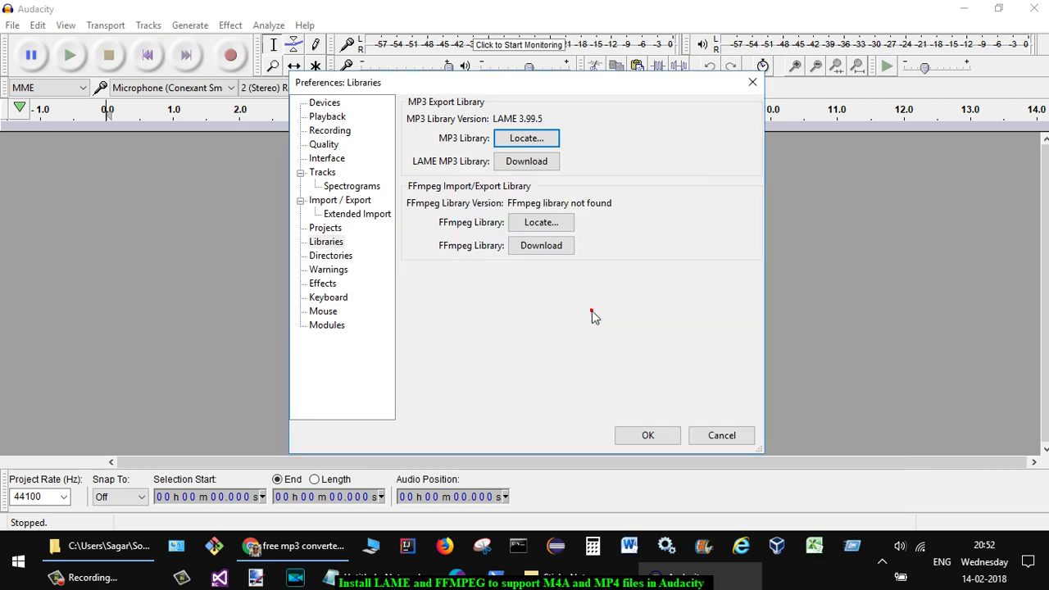
Locate the FFmpeg library as avformat-55.dll in the extracted ffmpeg-win-2.2.2 folder
left_click(547, 224)
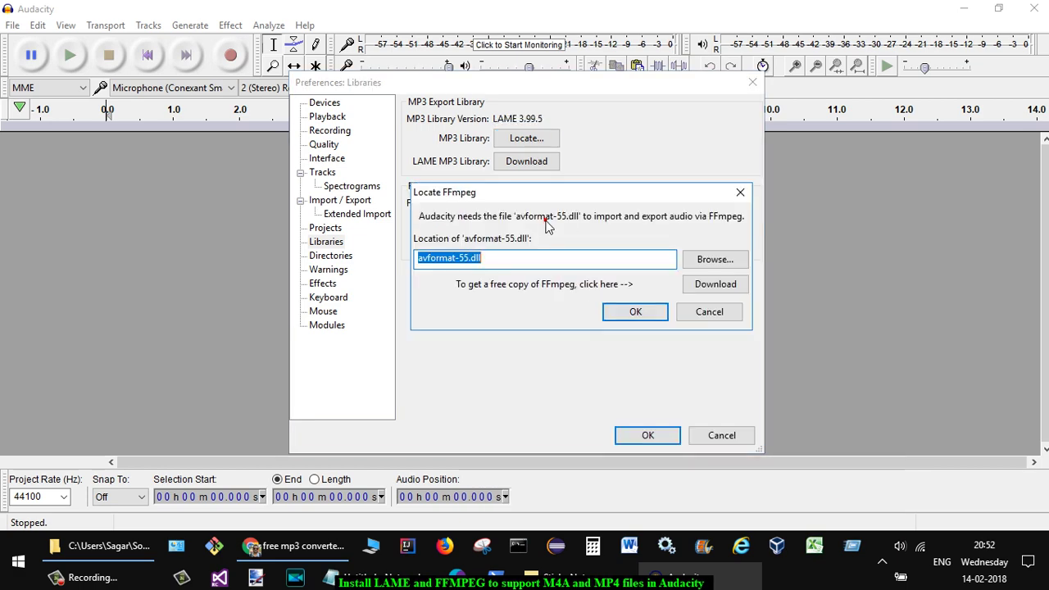
left_click(732, 260)
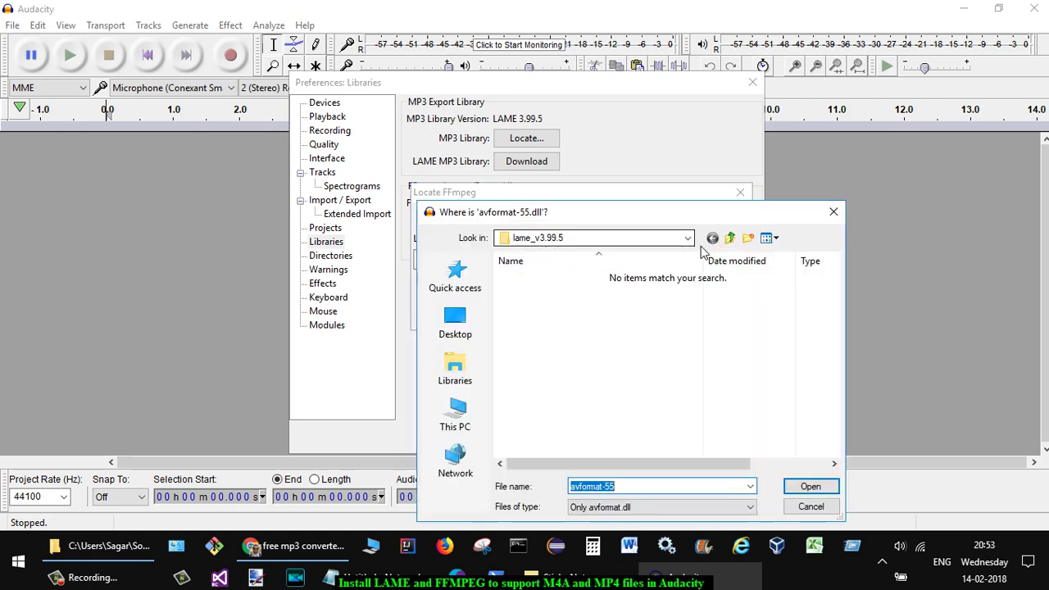
left_click(731, 240)
left_click(538, 366)
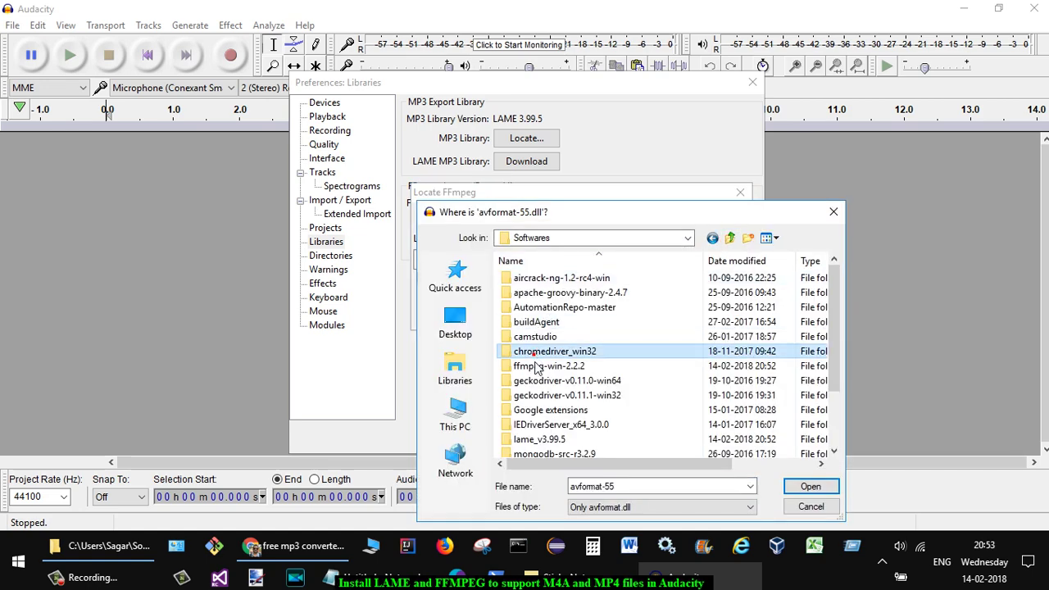
double_click(538, 367)
left_click(541, 292)
left_click(811, 490)
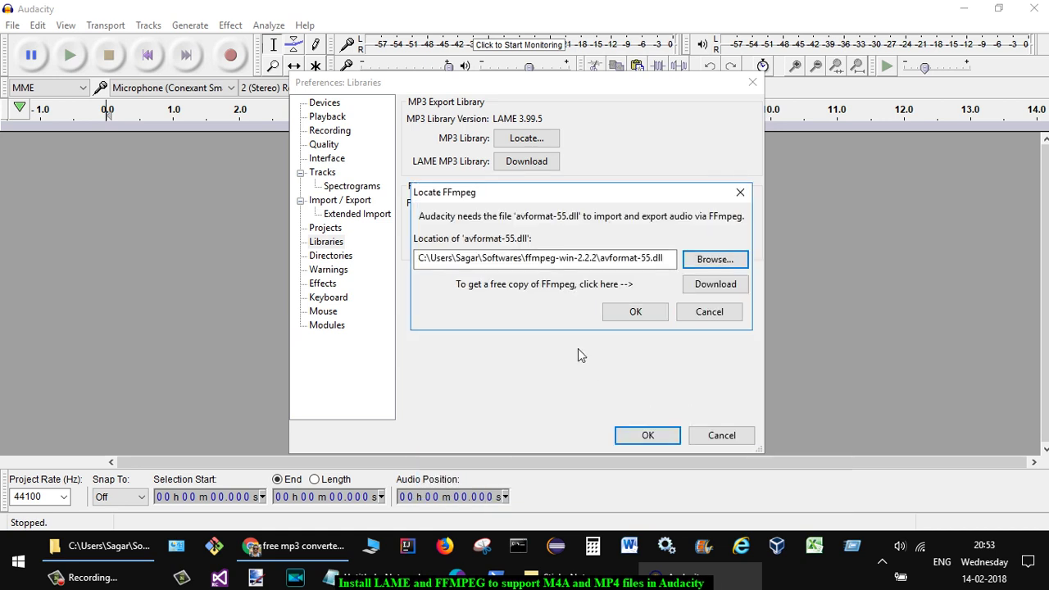
left_click(627, 316)
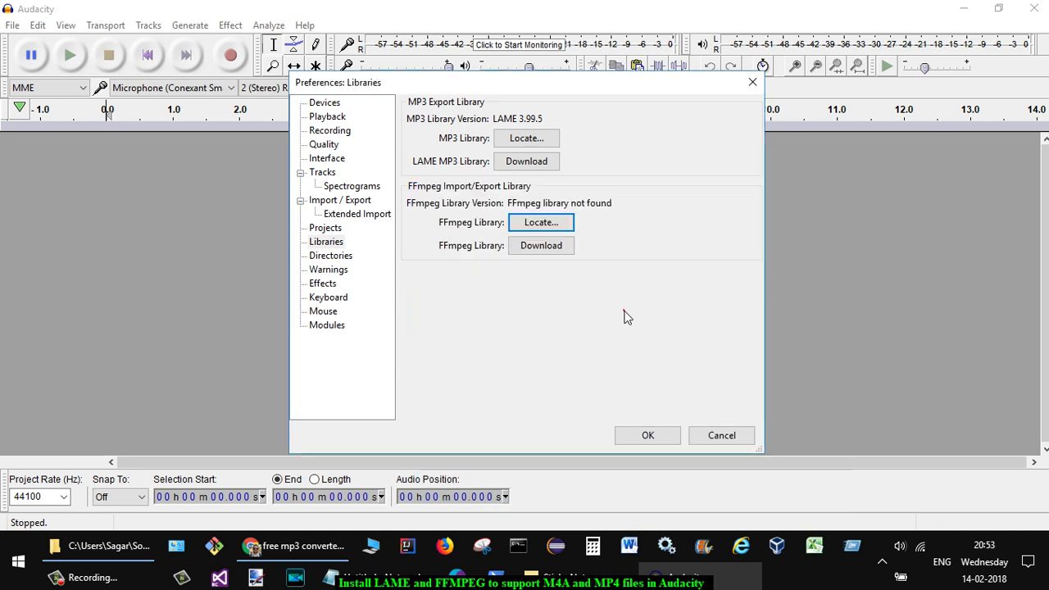
Save and close Preferences, then select the Birdchain ICO video in File Explorer's Documents folder
left_click(649, 437)
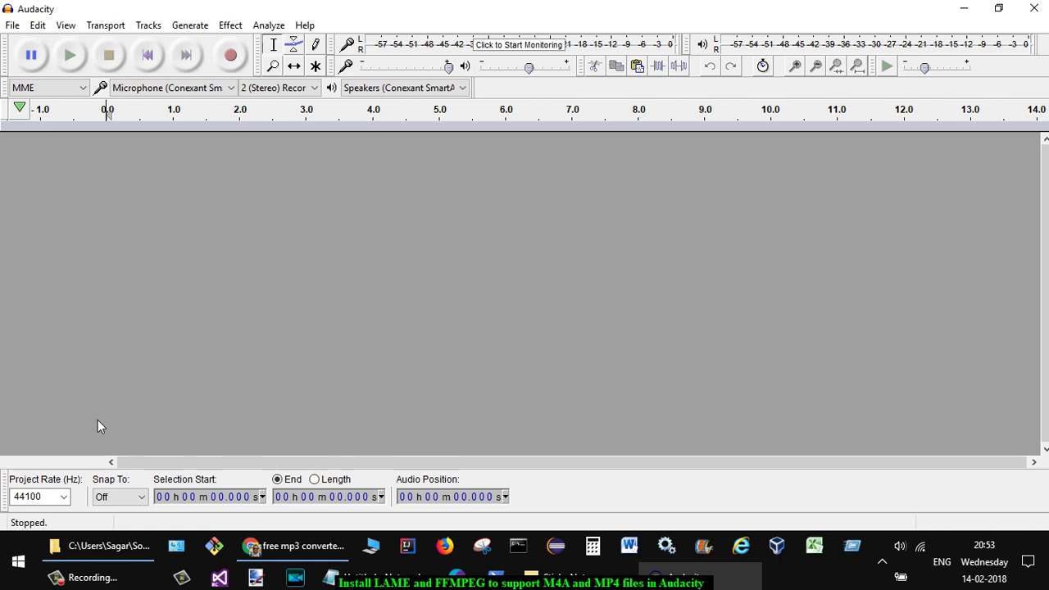
left_click(122, 552)
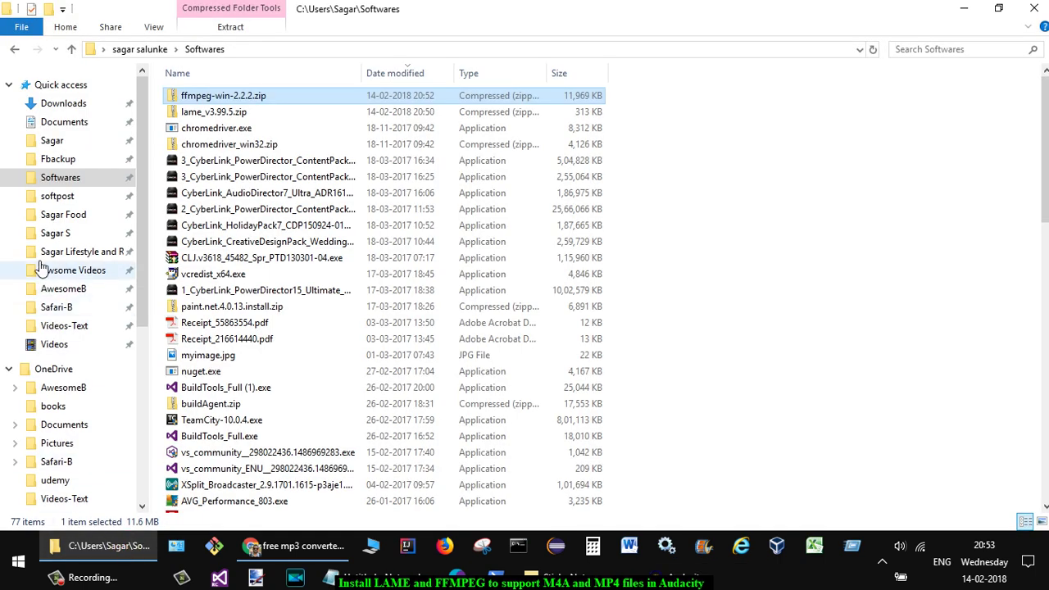
left_click(82, 252)
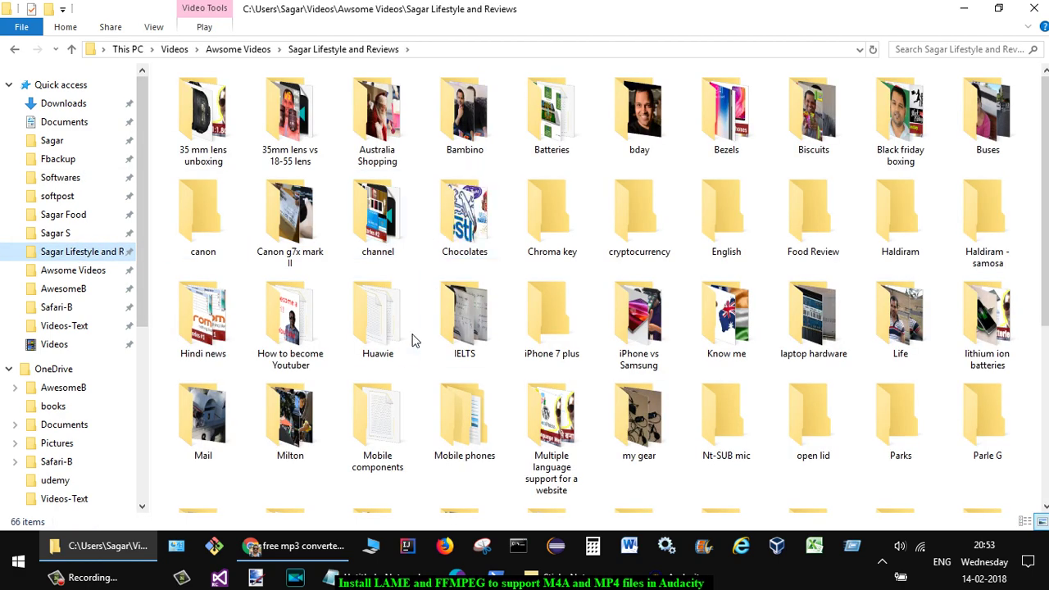
left_click(395, 351)
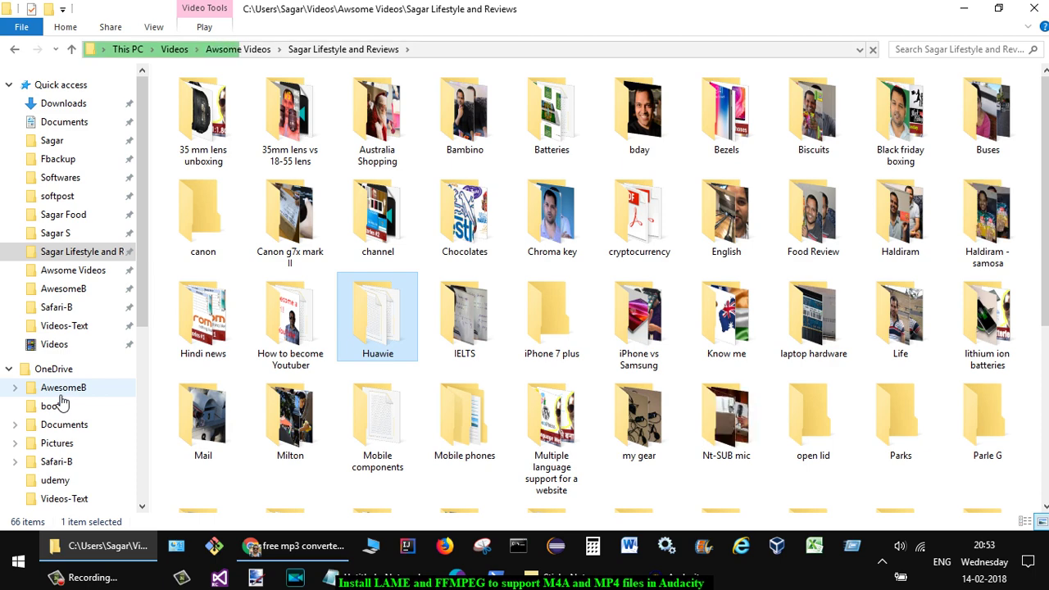
left_click(64, 425)
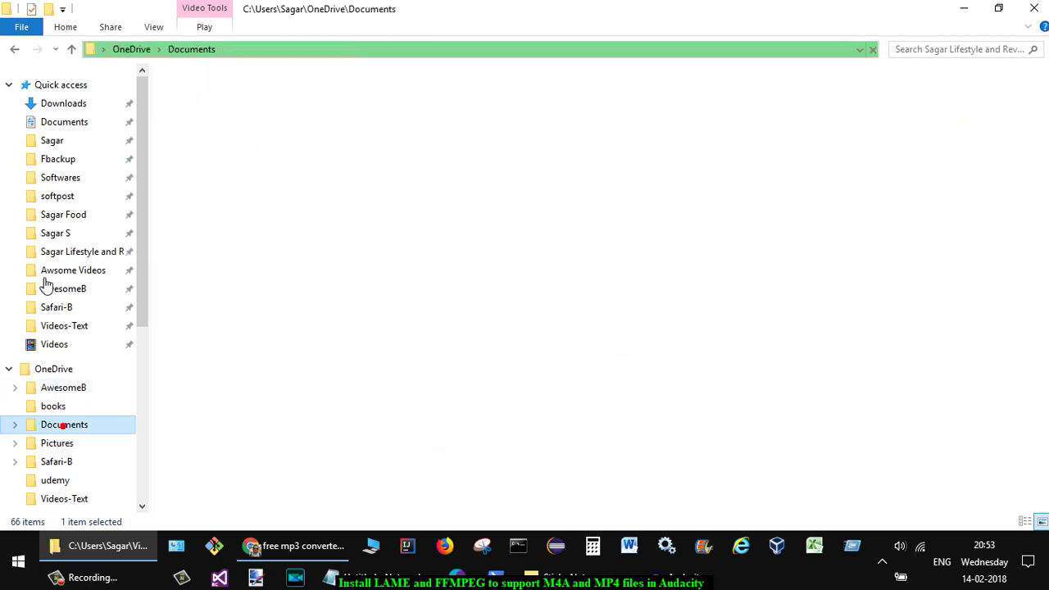
left_click(70, 123)
left_click(197, 111)
Drag the Birdchain ICO .m2ts video from Explorer into Audacity to import it via FFmpeg
left_click_drag(193, 113, 215, 207)
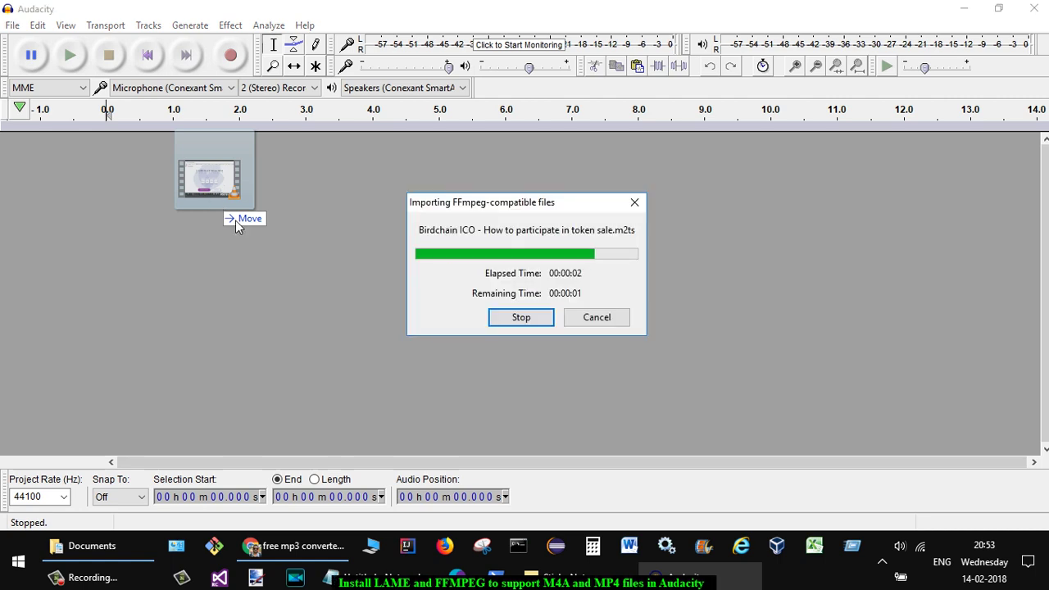